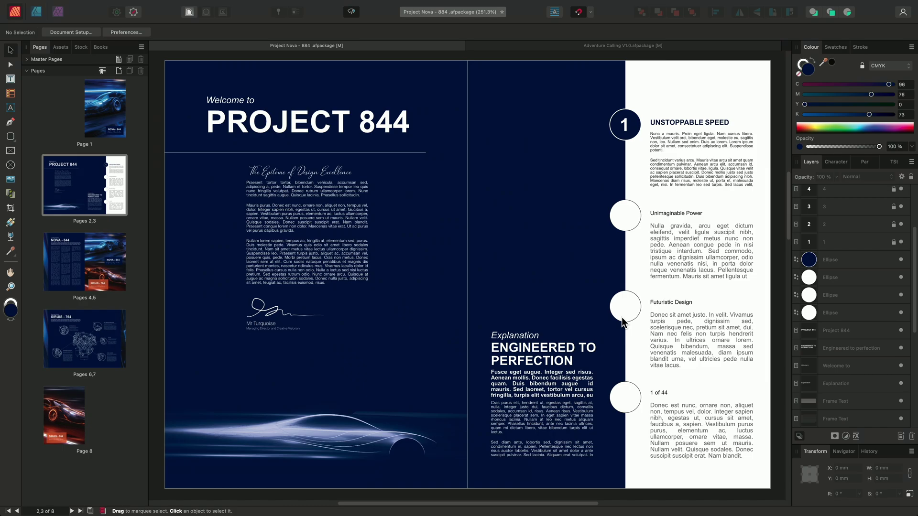
# Load circle 1's navy fill with white number using the Style Picker and apply it to circles 2, 3 and 4.
pyautogui.click(11, 252)
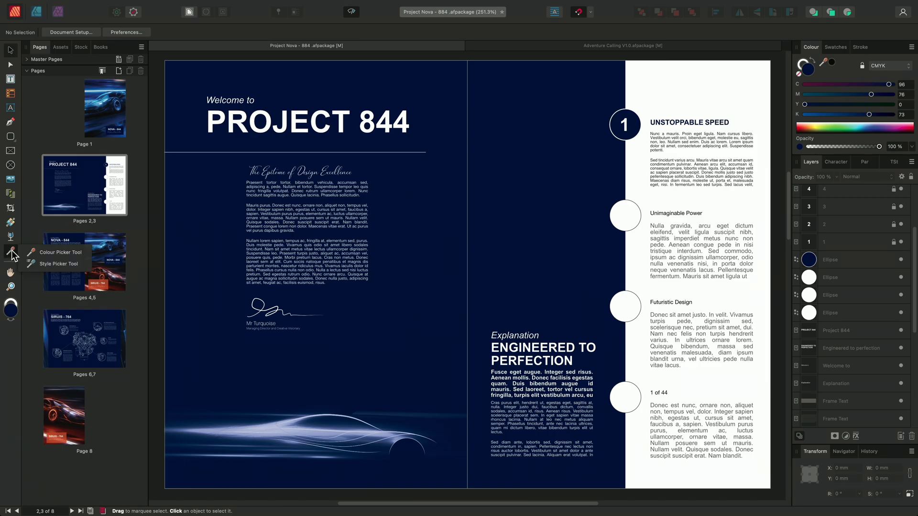
pyautogui.click(84, 264)
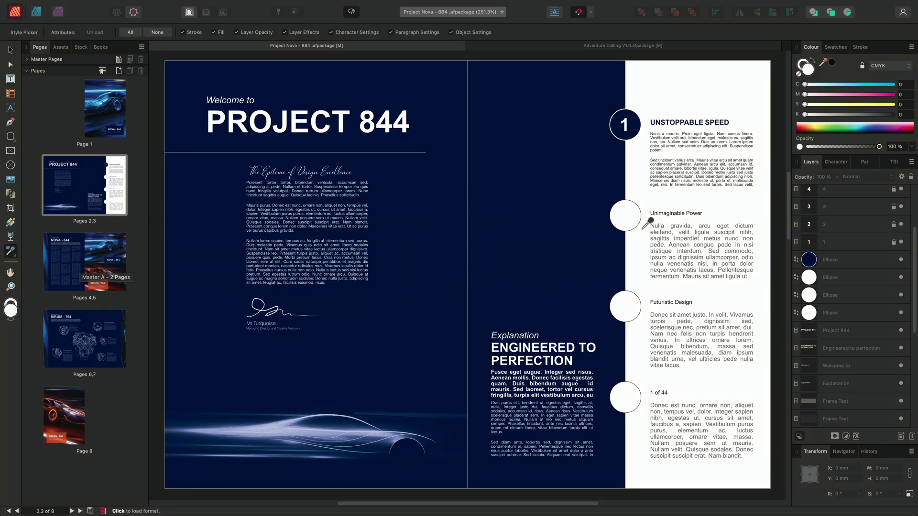
pyautogui.click(631, 109)
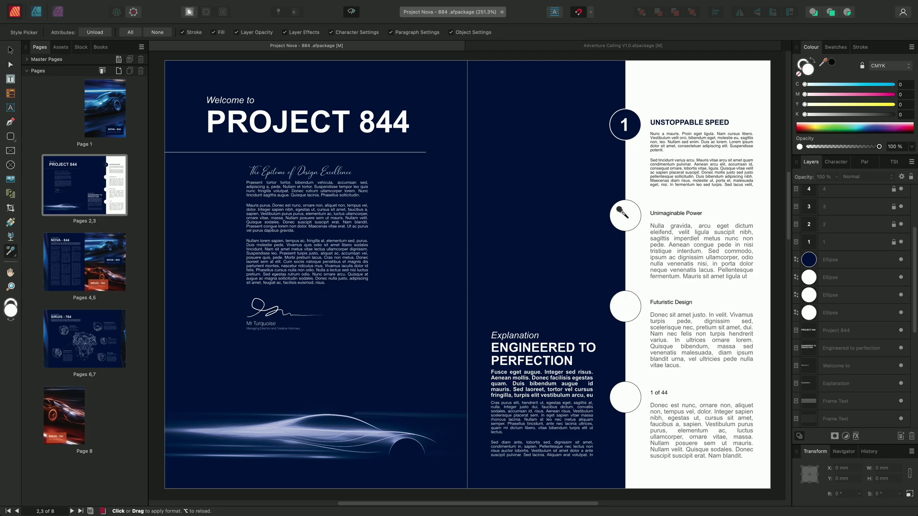
pyautogui.click(618, 203)
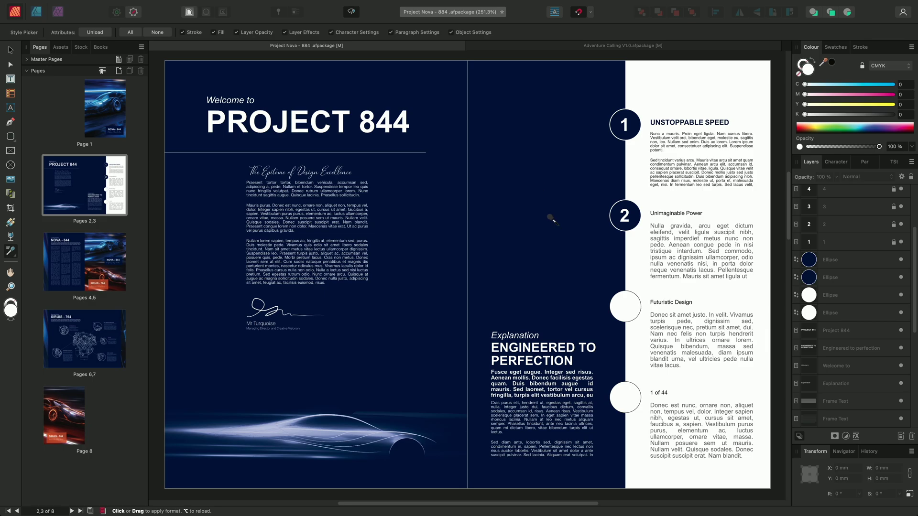
pyautogui.click(617, 313)
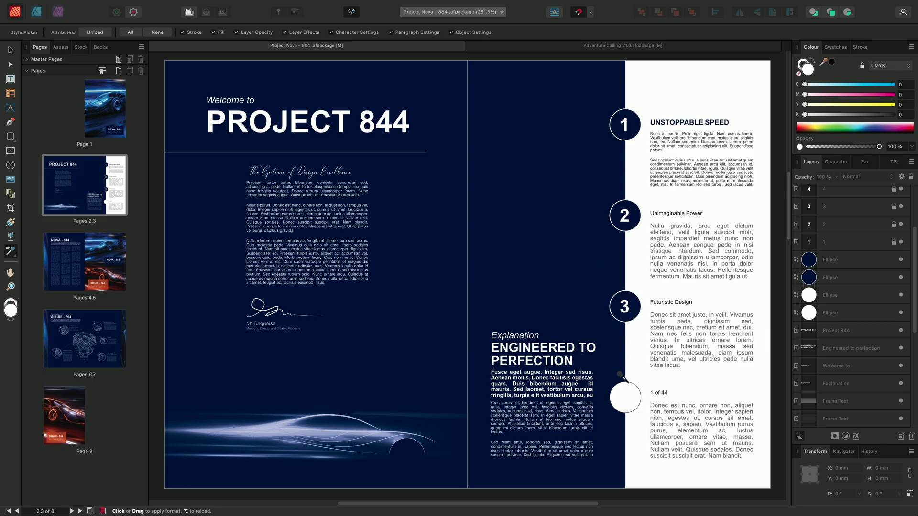
pyautogui.click(621, 381)
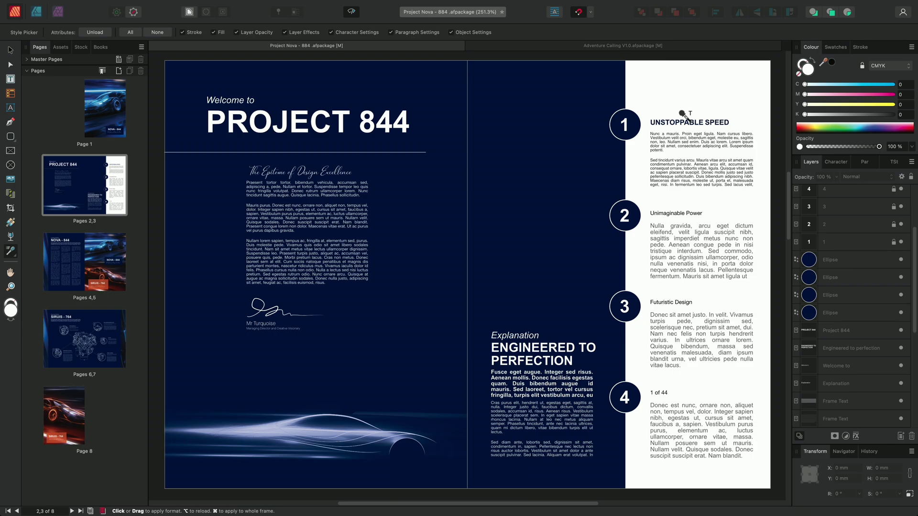
# Copy the UNSTOPPABLE SPEED bold-capitals format onto UNIMAGINABLE POWER, FUTURISTIC DESIGN and 1 OF 44.
pyautogui.press('alt')
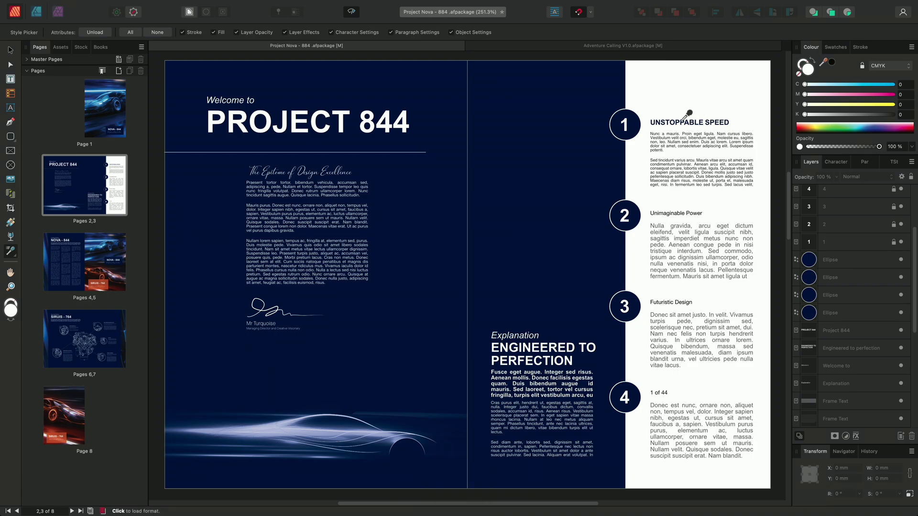
pyautogui.click(683, 119)
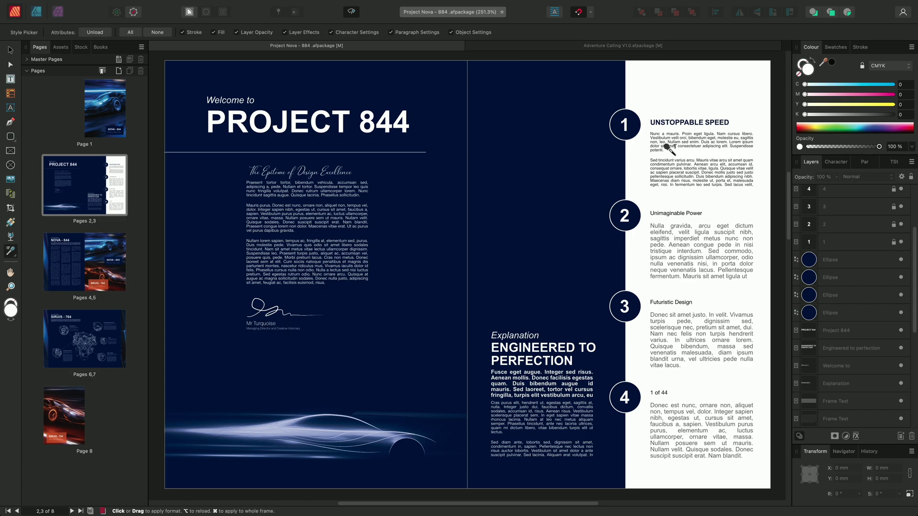
pyautogui.click(689, 206)
pyautogui.click(683, 208)
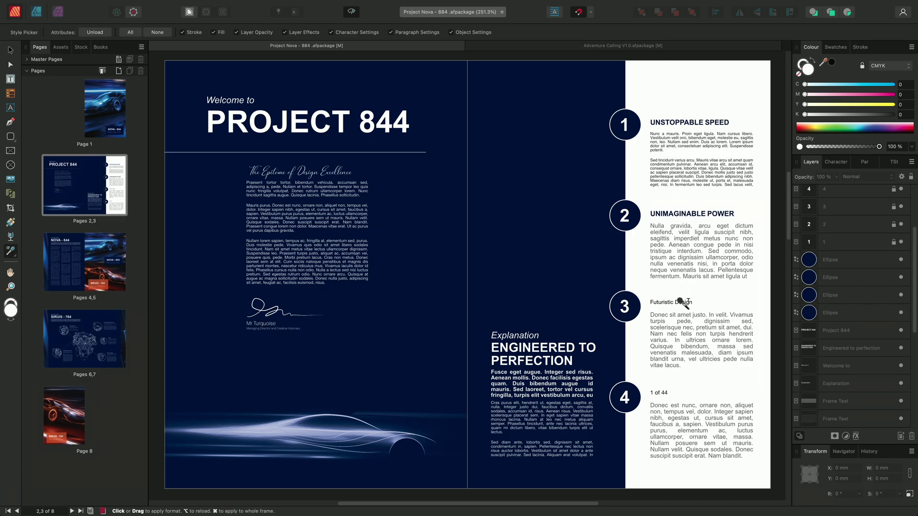
pyautogui.moveTo(680, 301); pyautogui.dragTo(637, 292)
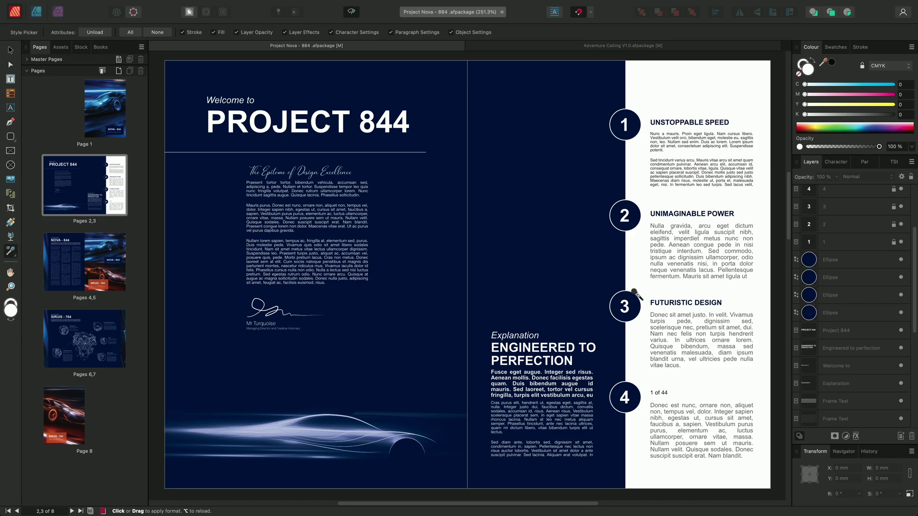
pyautogui.click(649, 390)
# Select body text frames 2–4 and apply the first frame's smaller justified format to them.
pyautogui.press('v')
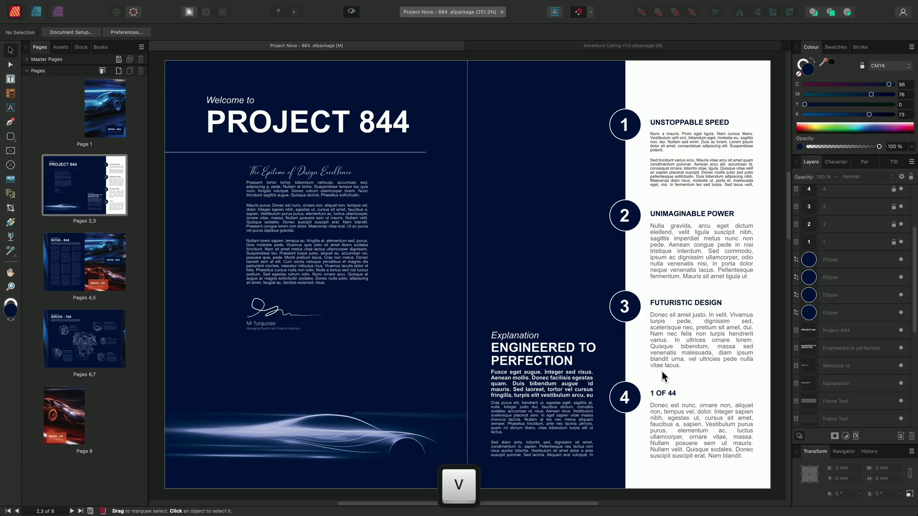
pyautogui.click(692, 449)
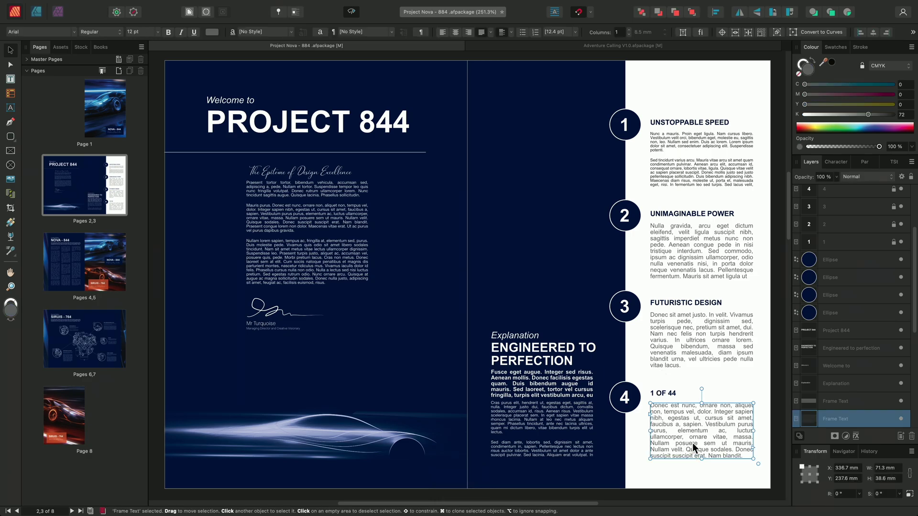
pyautogui.keyDown('shift'); pyautogui.click(702, 337); pyautogui.keyUp('shift')
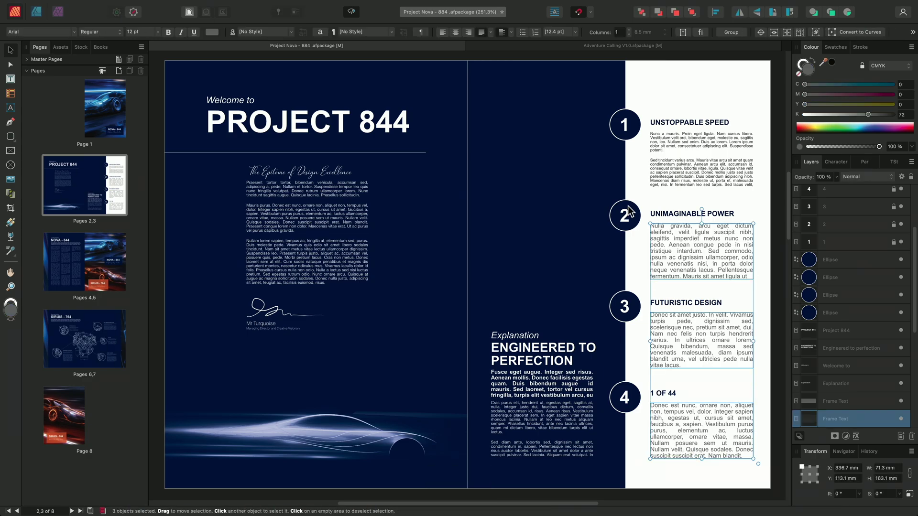
pyautogui.click(11, 251)
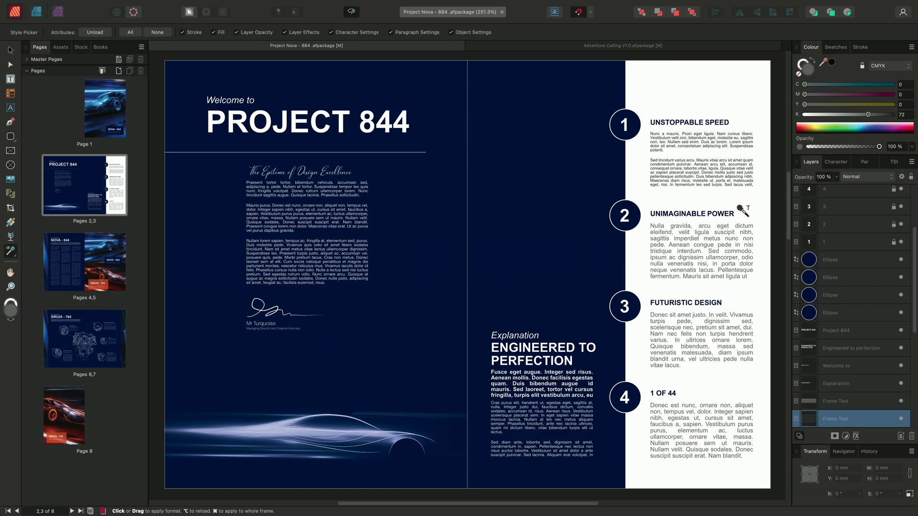
pyautogui.keyDown('alt'); pyautogui.click(711, 167); pyautogui.keyUp('alt')
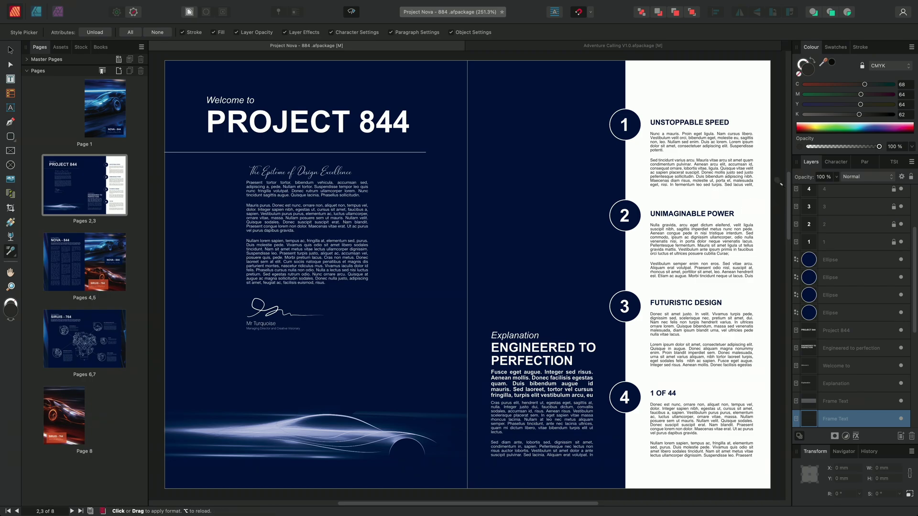
# Select the Intake Manifold circle numbered 2 on the SIRUIS - 764 spread.
pyautogui.moveTo(788, 191); pyautogui.dragTo(768, 286)
pyautogui.scroll(-5, 768, 286)
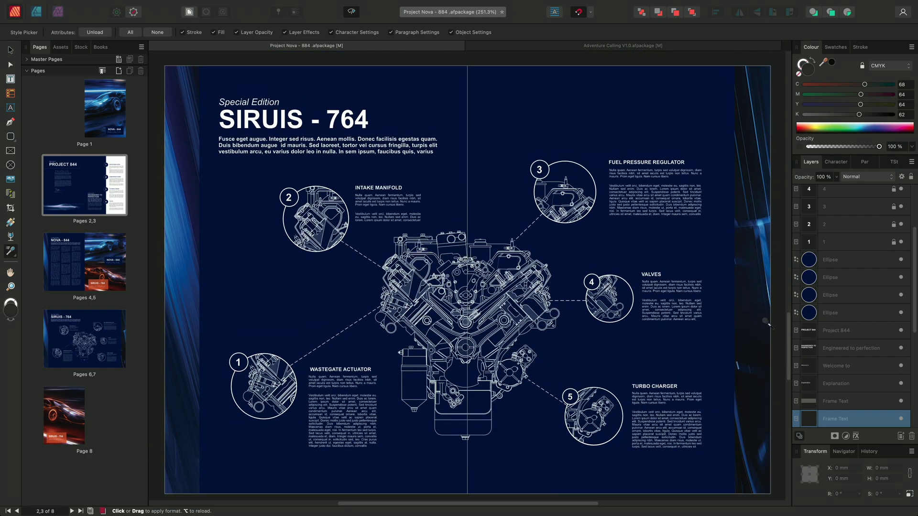
pyautogui.press('v')
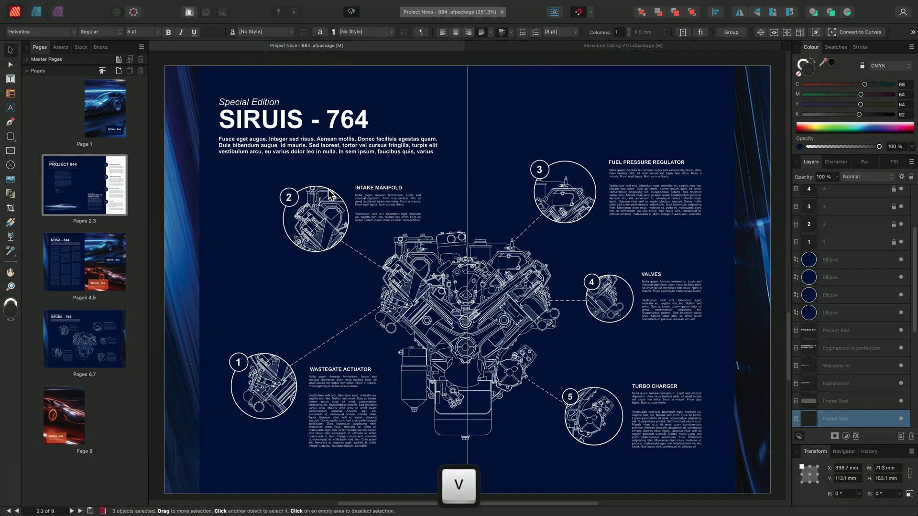
pyautogui.click(325, 194)
# Add a white Normal-blend outer shadow with larger radius (23.4 px), offset and intensity.
pyautogui.click(856, 436)
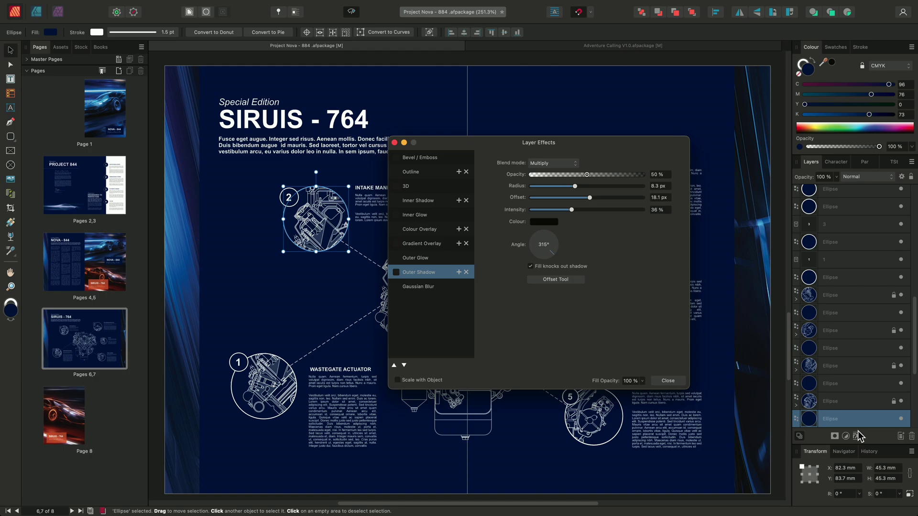
pyautogui.click(396, 272)
pyautogui.click(558, 163)
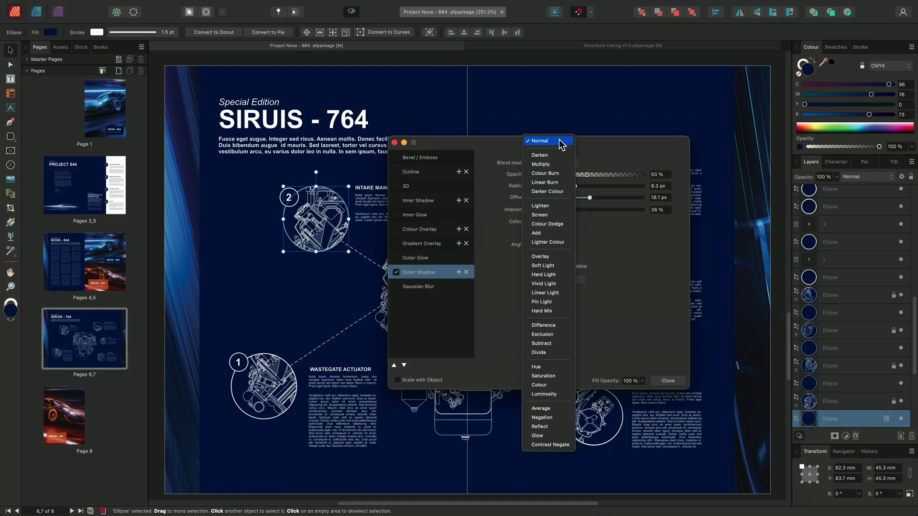
pyautogui.click(563, 142)
pyautogui.click(537, 222)
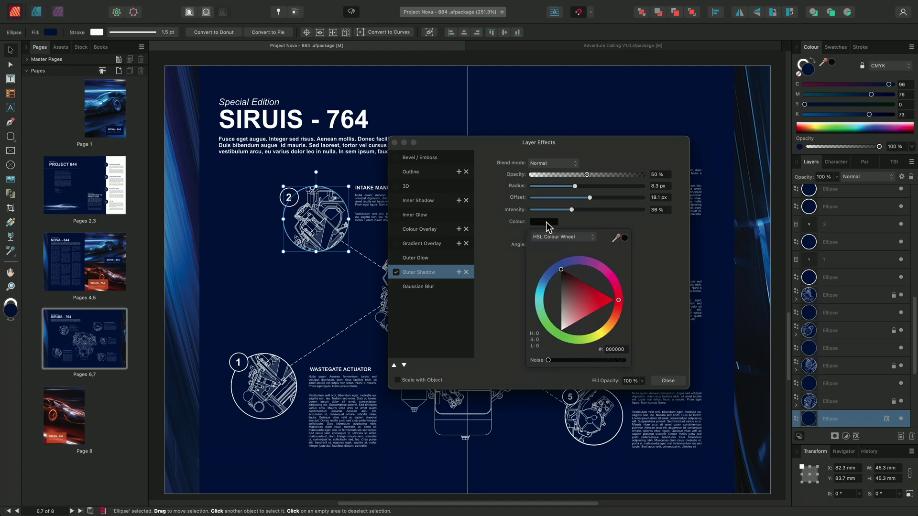
pyautogui.click(571, 306)
pyautogui.click(563, 320)
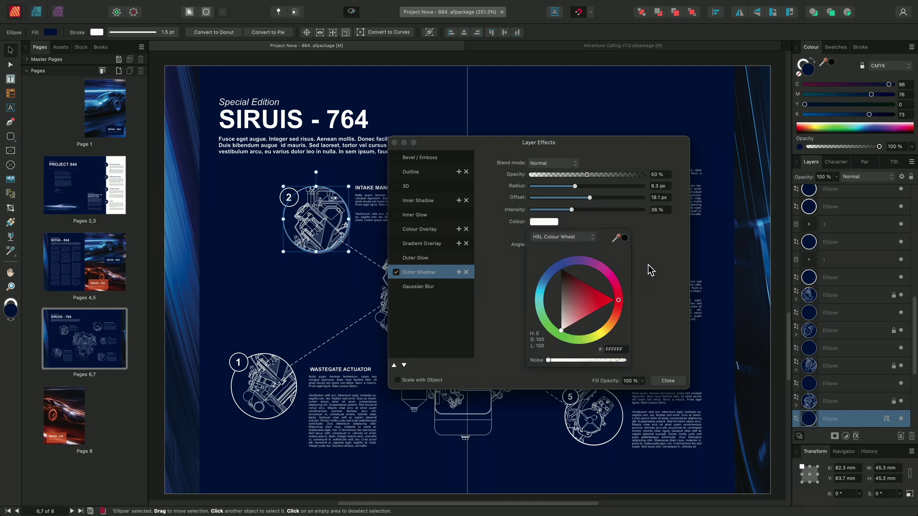
pyautogui.moveTo(576, 187); pyautogui.dragTo(596, 186)
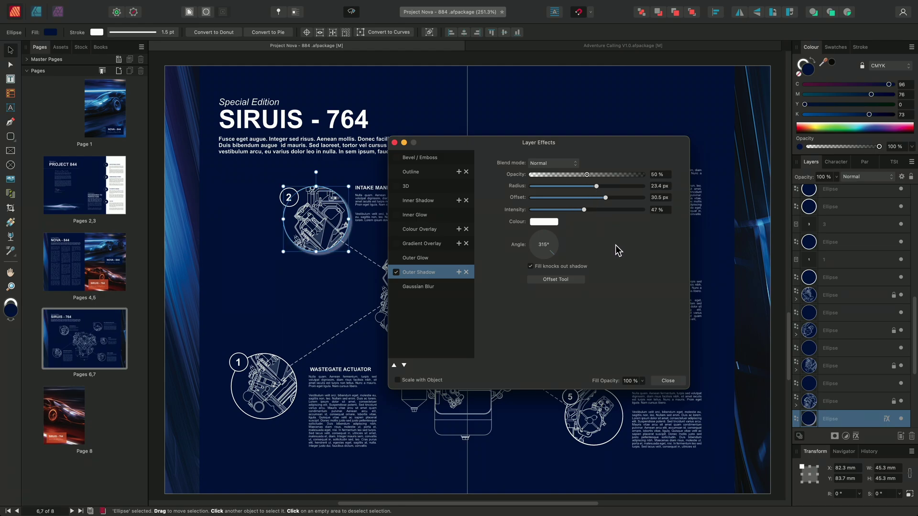
pyautogui.click(667, 382)
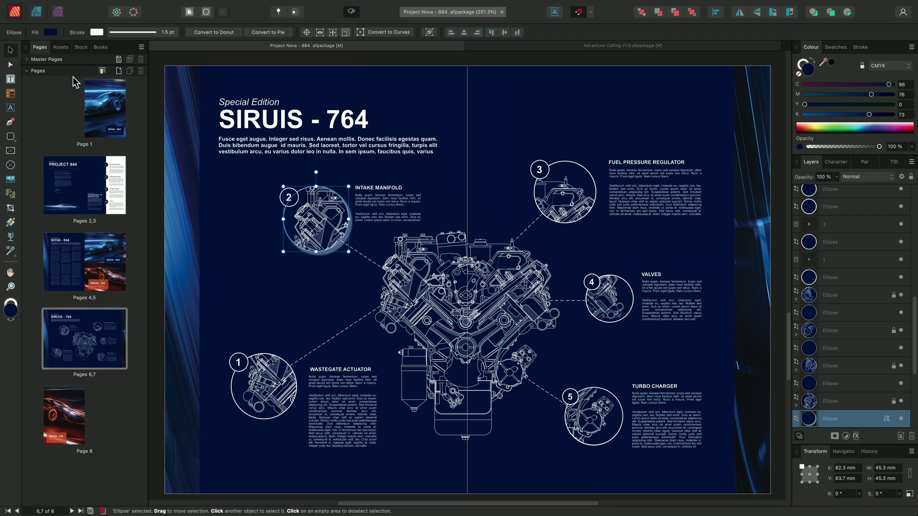
# Load circle 2's white glow and apply it to circles 3, 1, 4 (Valves) and 5 (Turbo Charger).
pyautogui.click(10, 251)
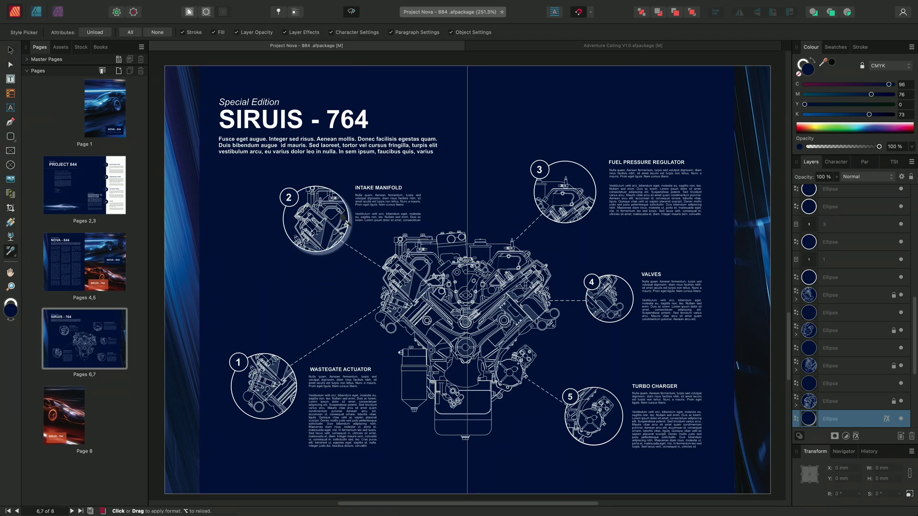
pyautogui.press('alt')
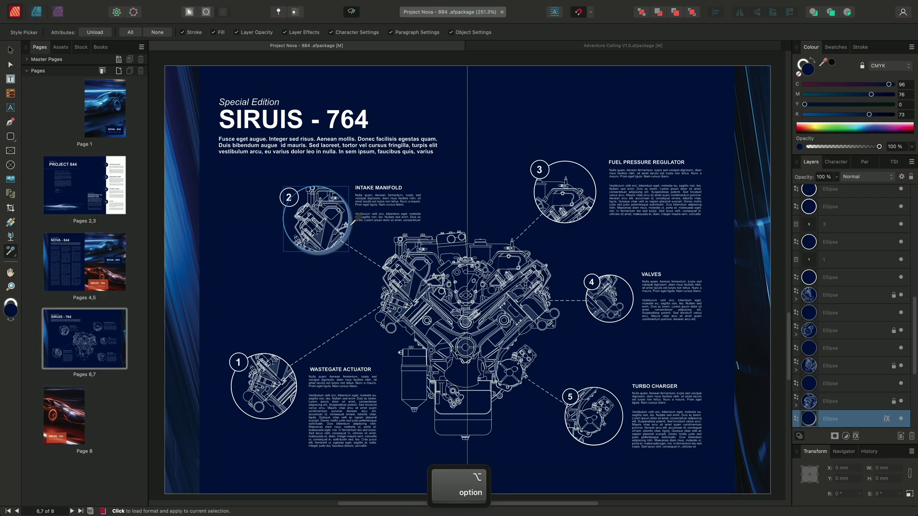
pyautogui.keyDown('alt'); pyautogui.click(354, 221); pyautogui.keyUp('alt')
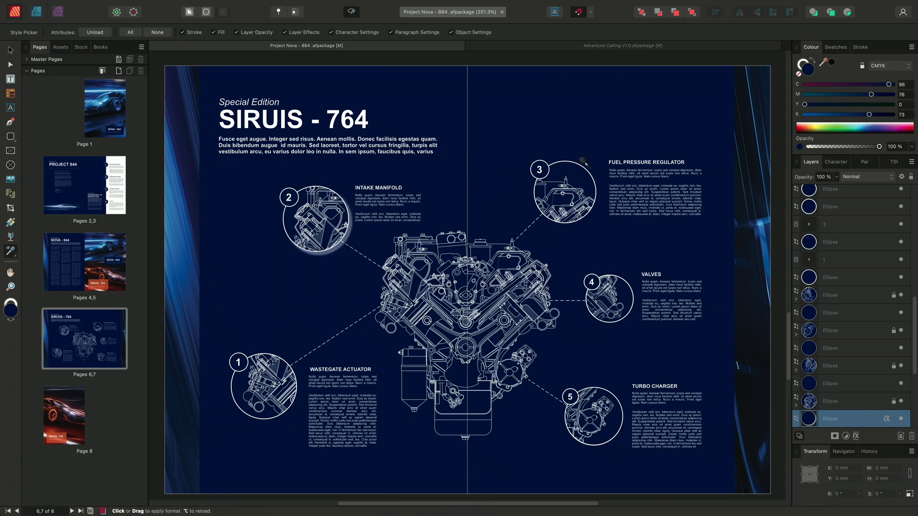
pyautogui.click(582, 163)
pyautogui.click(277, 355)
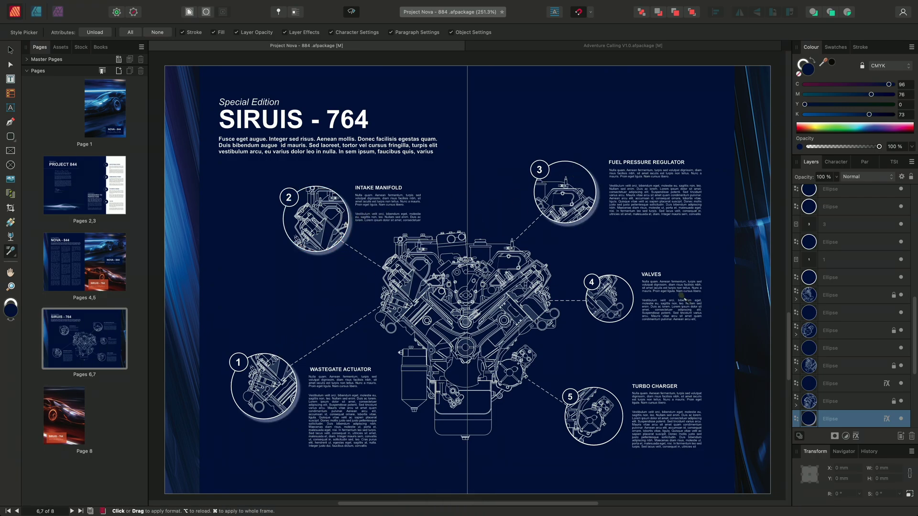
pyautogui.click(621, 302)
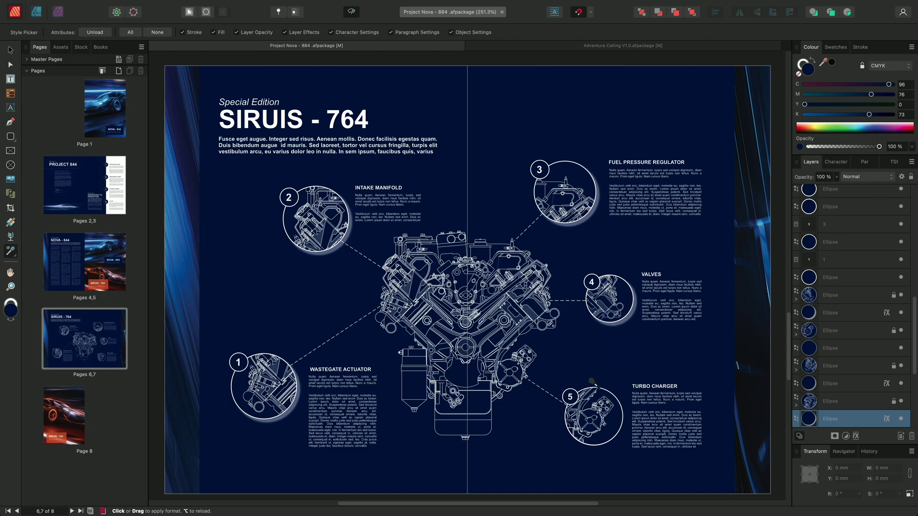
pyautogui.click(595, 385)
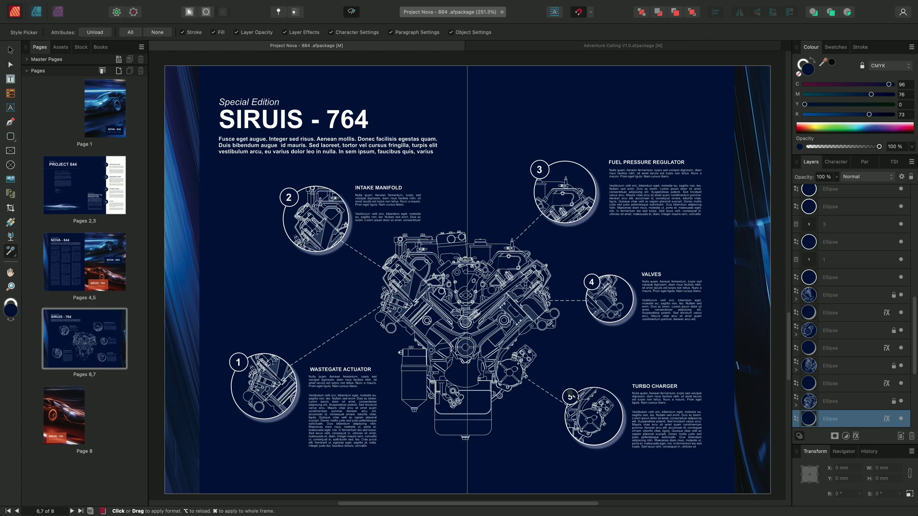
# Switch to Adventure Calling V1.0 and select Triangle 1 to review its 21 pt Erase and 17 pt strokes.
pyautogui.click(613, 45)
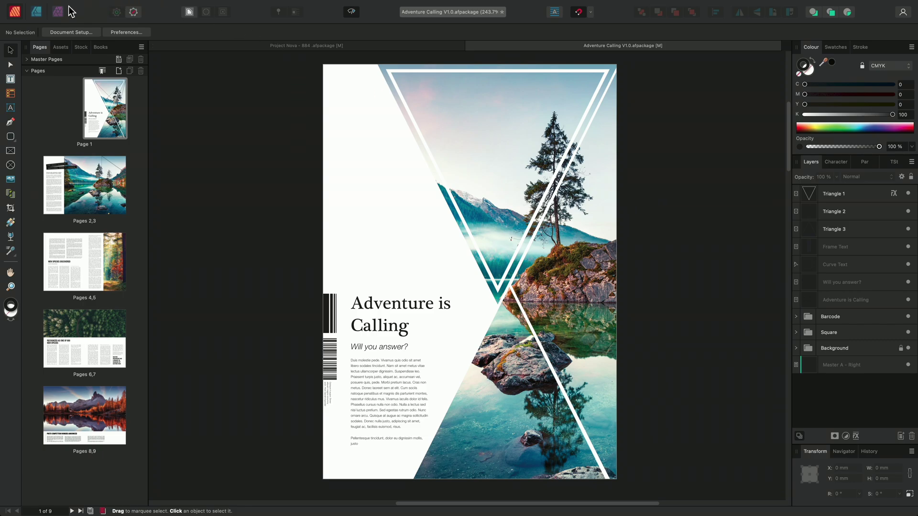
pyautogui.click(531, 115)
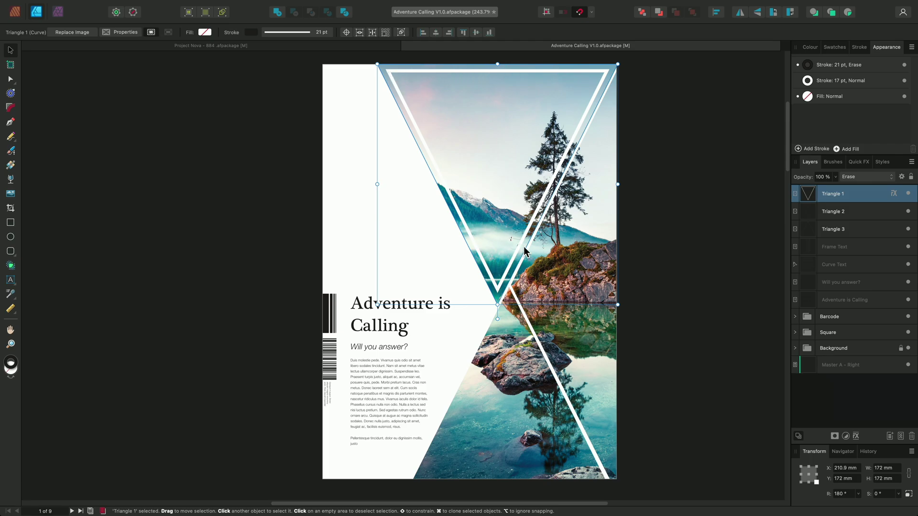
# Load Triangle 1's erase-and-stroke outline with the Style Picker and apply it to Triangles 2 and 3.
pyautogui.click(11, 295)
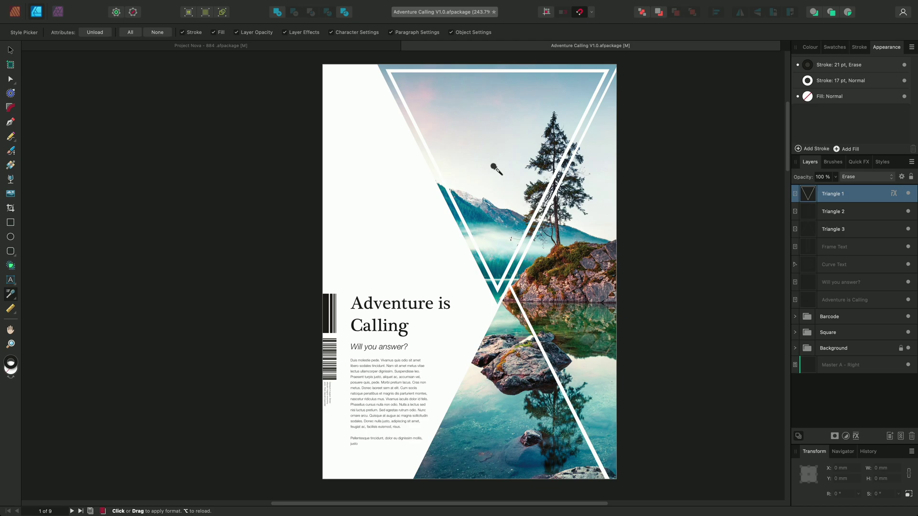
pyautogui.press('alt')
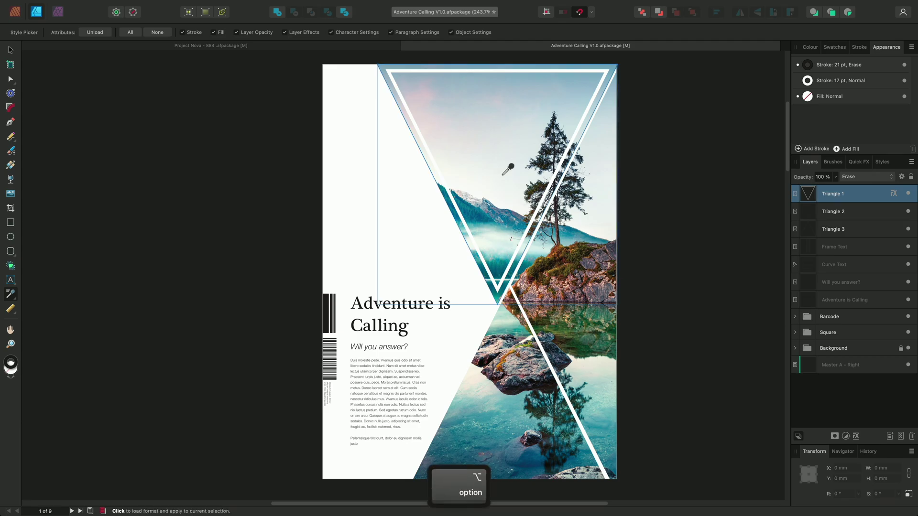
pyautogui.keyDown('alt'); pyautogui.click(503, 174); pyautogui.keyUp('alt')
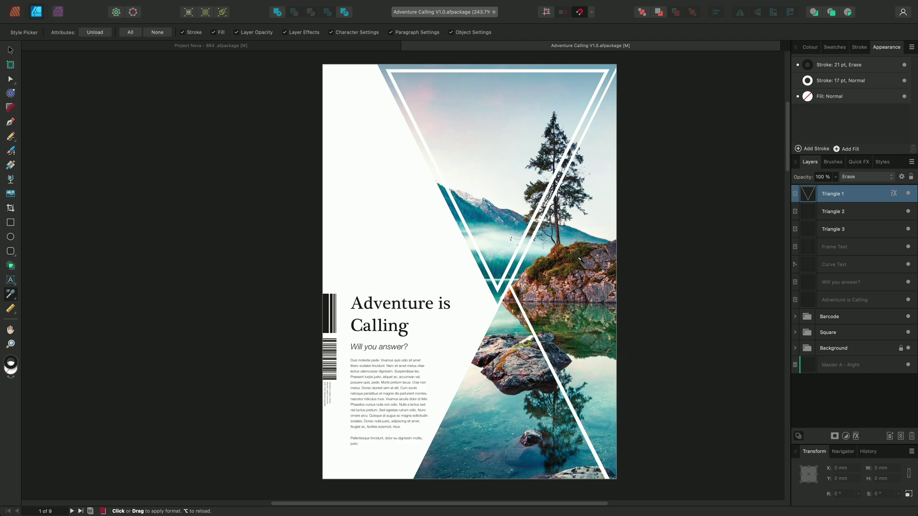
pyautogui.click(529, 350)
pyautogui.click(520, 358)
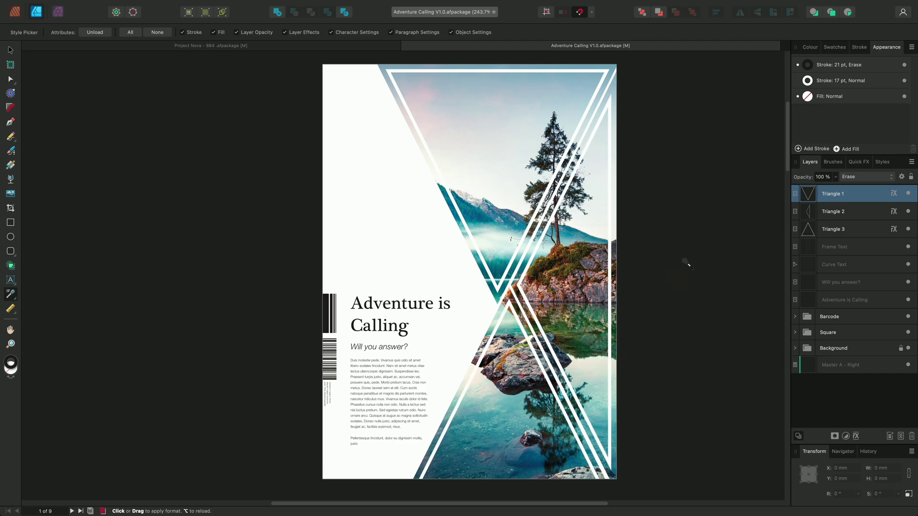